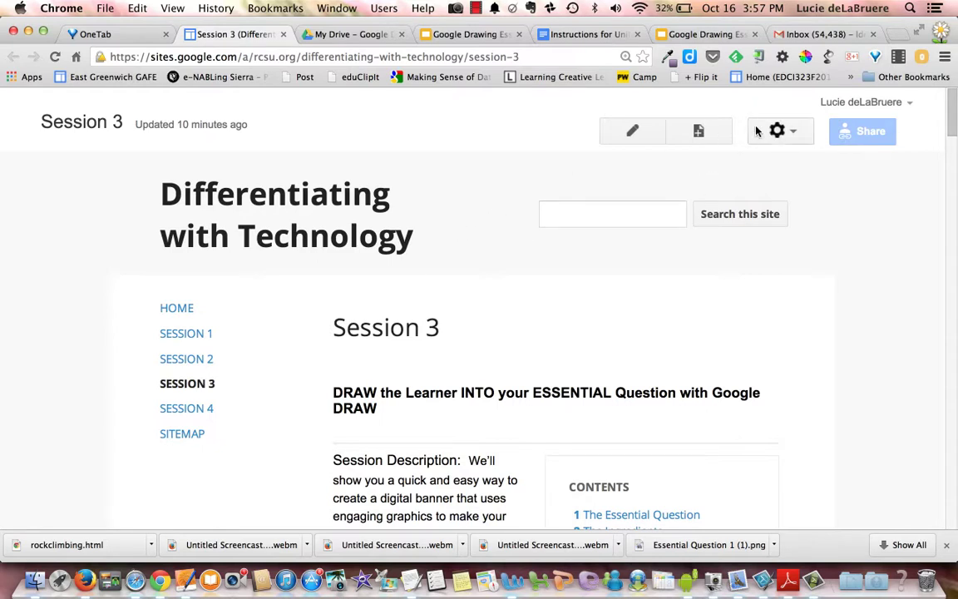
{"action": "left_click", "coordinate": [794, 133]}
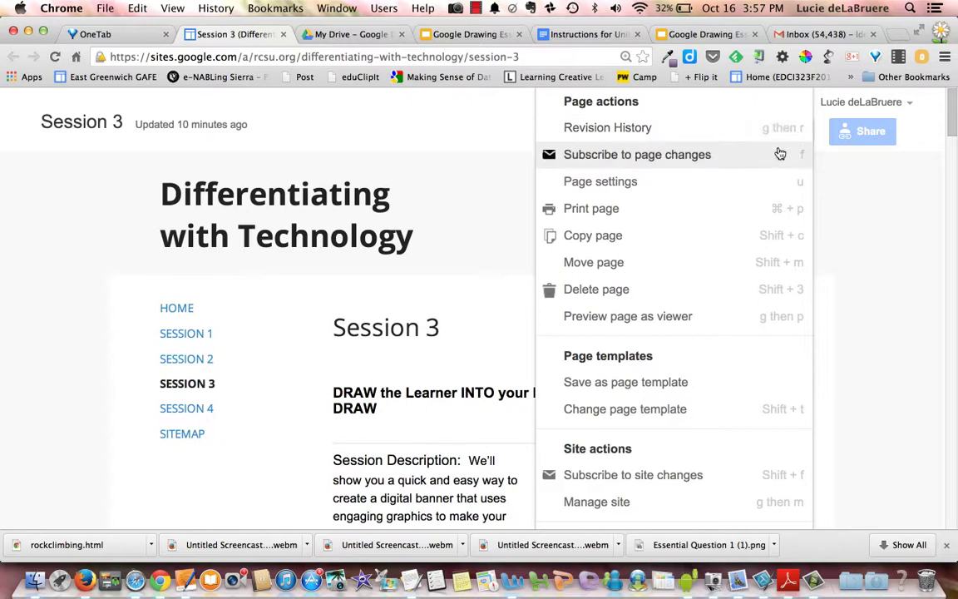
{"action": "left_click", "coordinate": [850, 183]}
{"action": "left_click", "coordinate": [476, 8]}
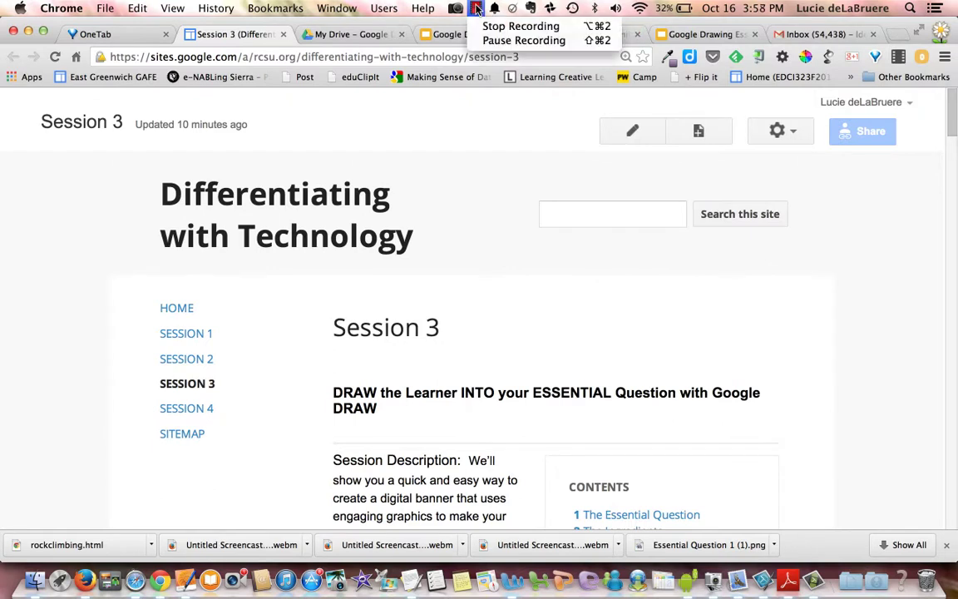
{"action": "left_click", "coordinate": [517, 40]}
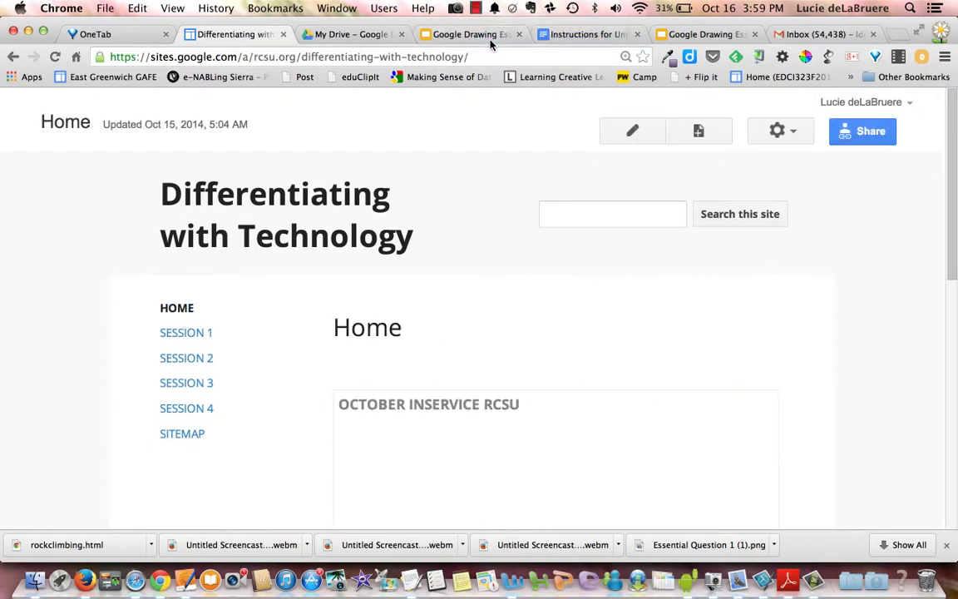
- Open the site layout for editing and toggle the site header off and back on
{"action": "left_click", "coordinate": [793, 133]}
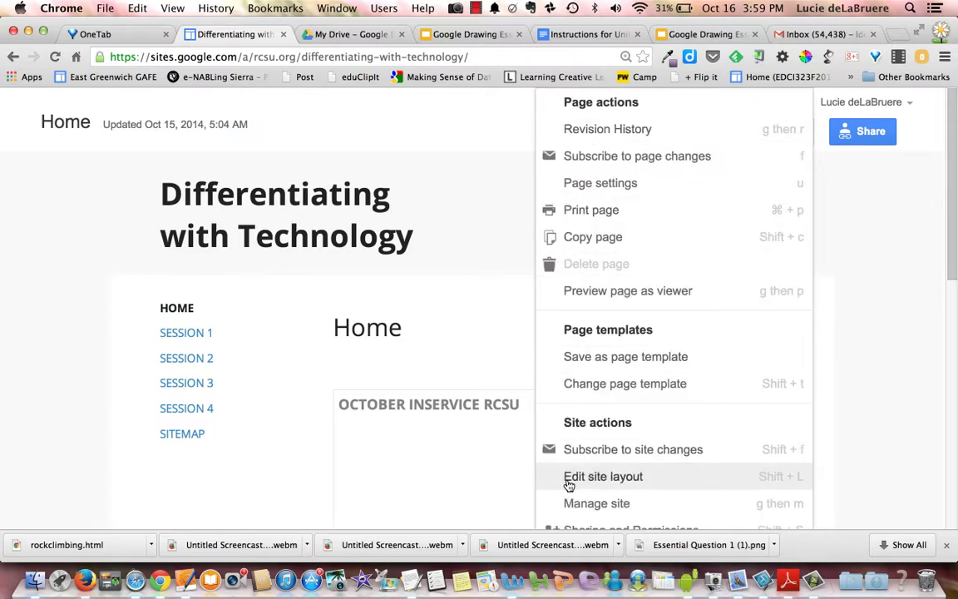
{"action": "left_click", "coordinate": [643, 477]}
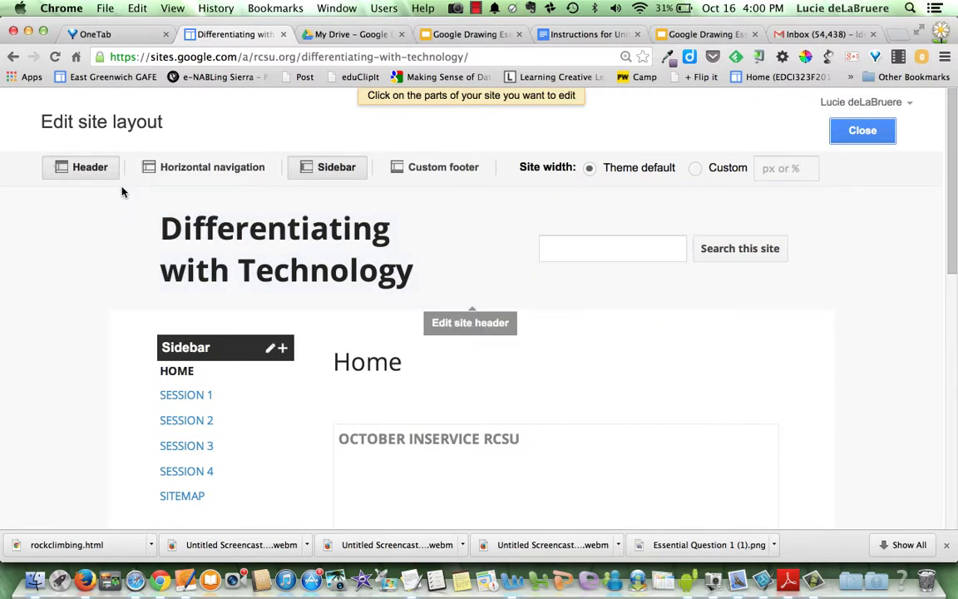
{"action": "left_click", "coordinate": [88, 169]}
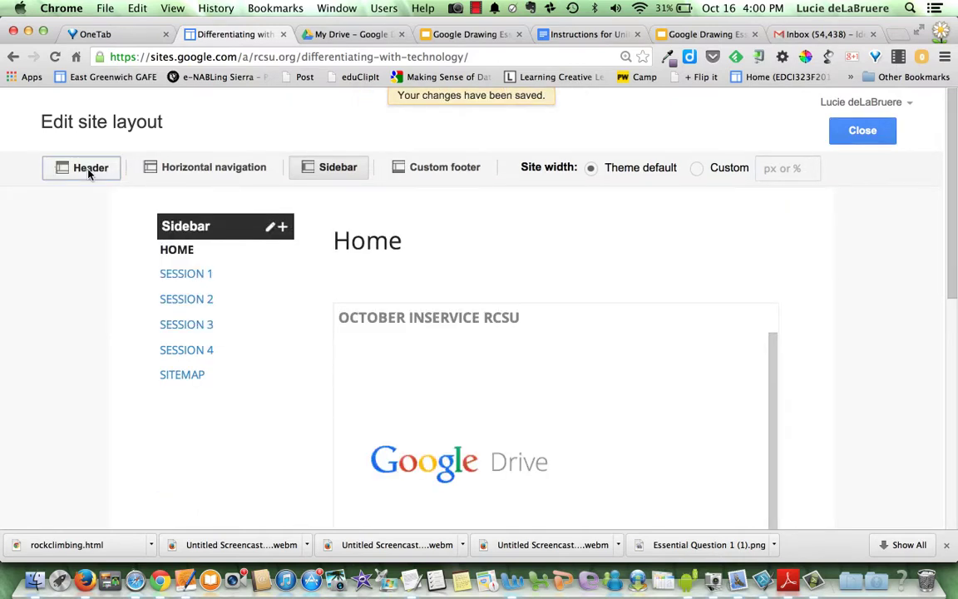
{"action": "left_click", "coordinate": [89, 171]}
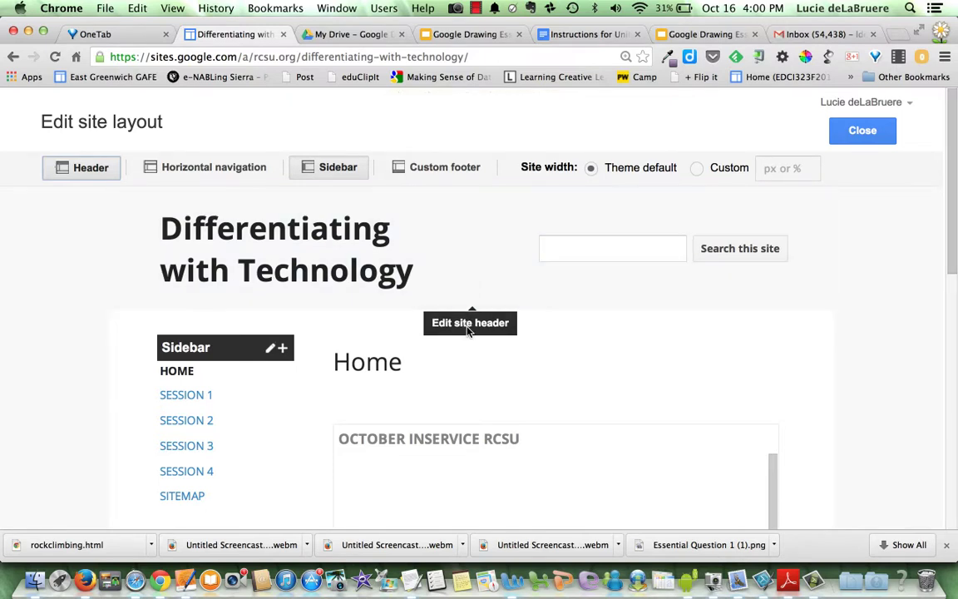
- Configure the site header with a custom logo, using the file Essential Question 1.png from Downloads
{"action": "left_click", "coordinate": [459, 259]}
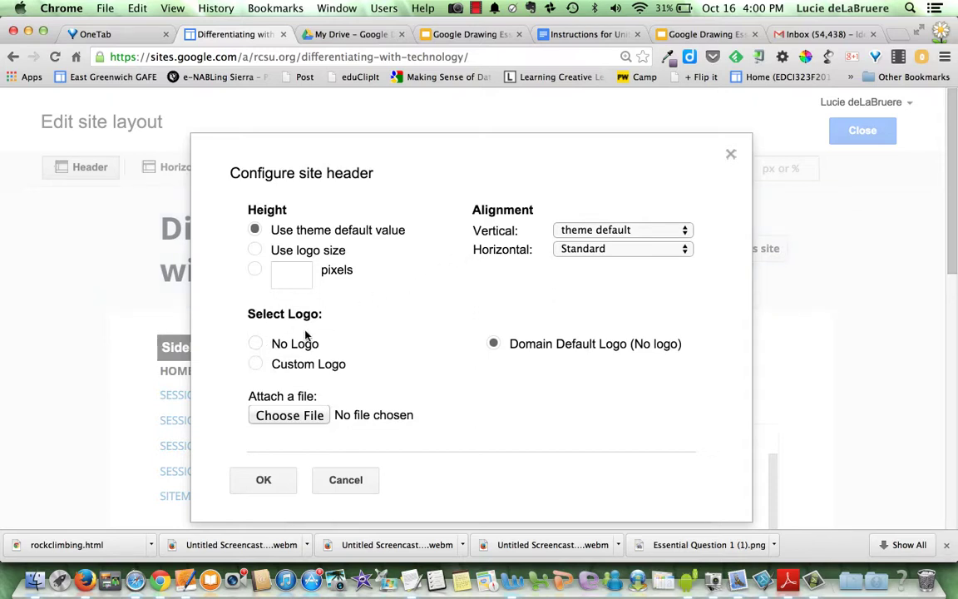
{"action": "left_click", "coordinate": [257, 364]}
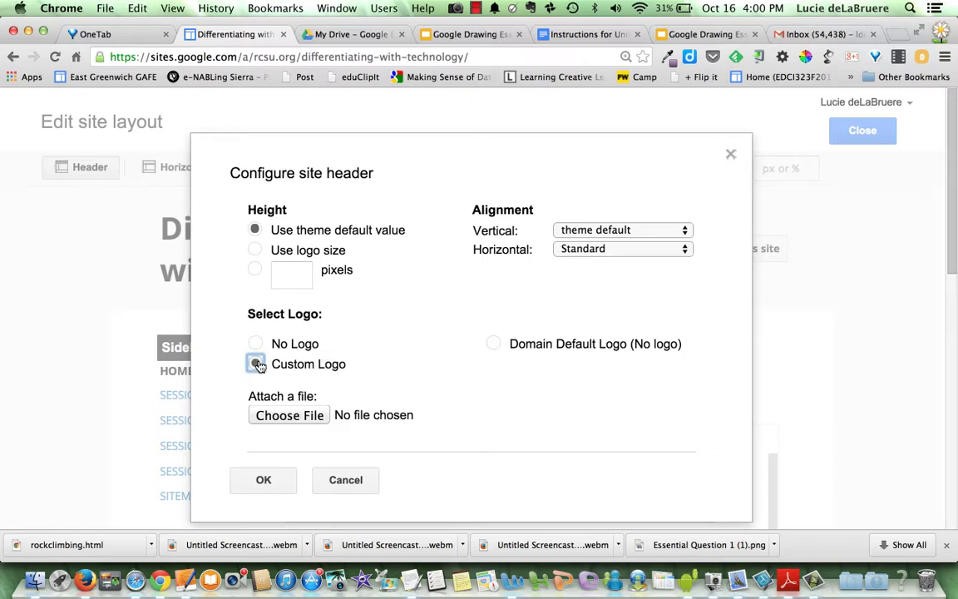
{"action": "left_click", "coordinate": [284, 416]}
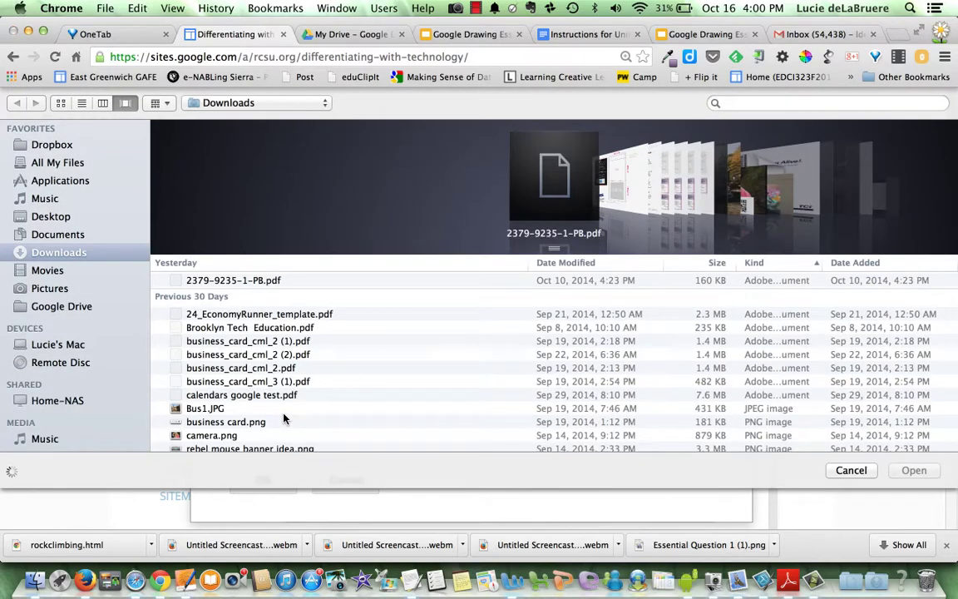
{"action": "scroll", "coordinate": [283, 418], "scroll_direction": "down", "scroll_amount": 20}
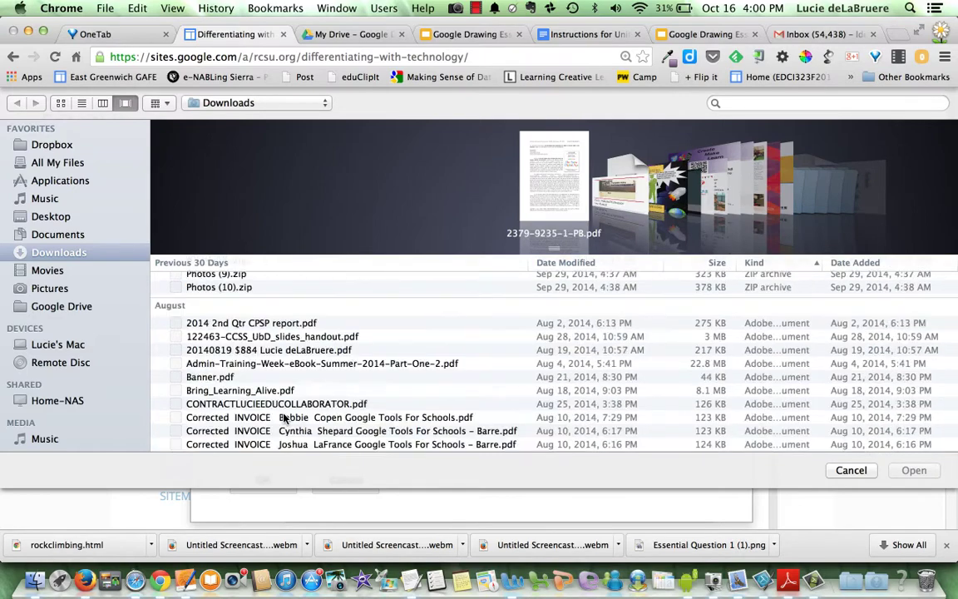
{"action": "scroll", "coordinate": [284, 418], "scroll_direction": "down", "scroll_amount": 15}
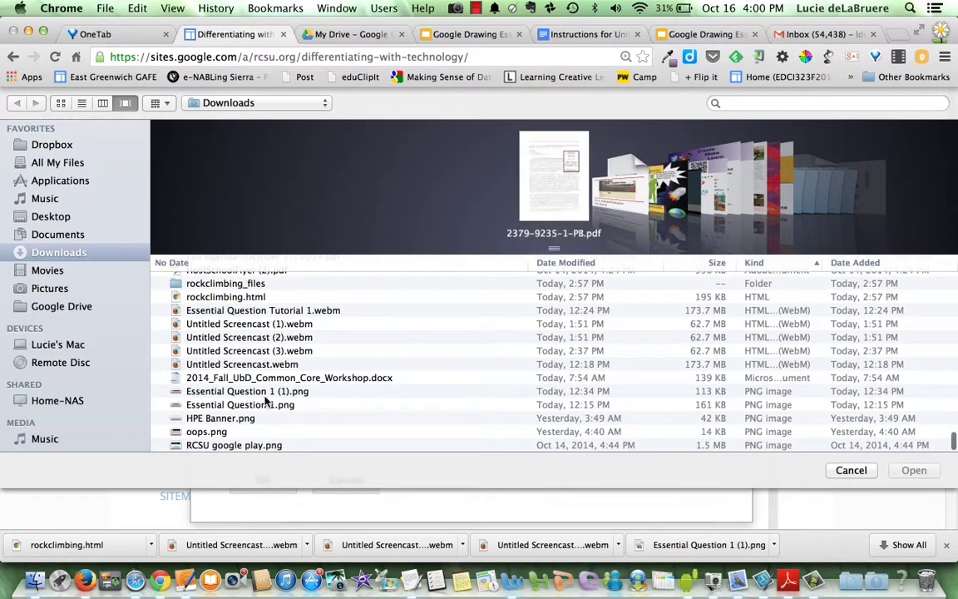
{"action": "left_click", "coordinate": [246, 392]}
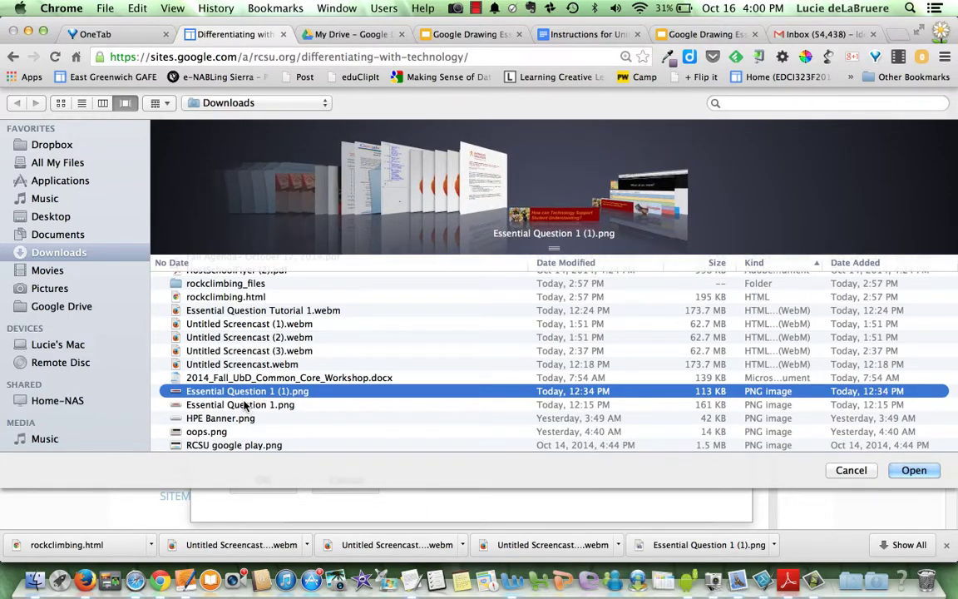
{"action": "left_click", "coordinate": [241, 404]}
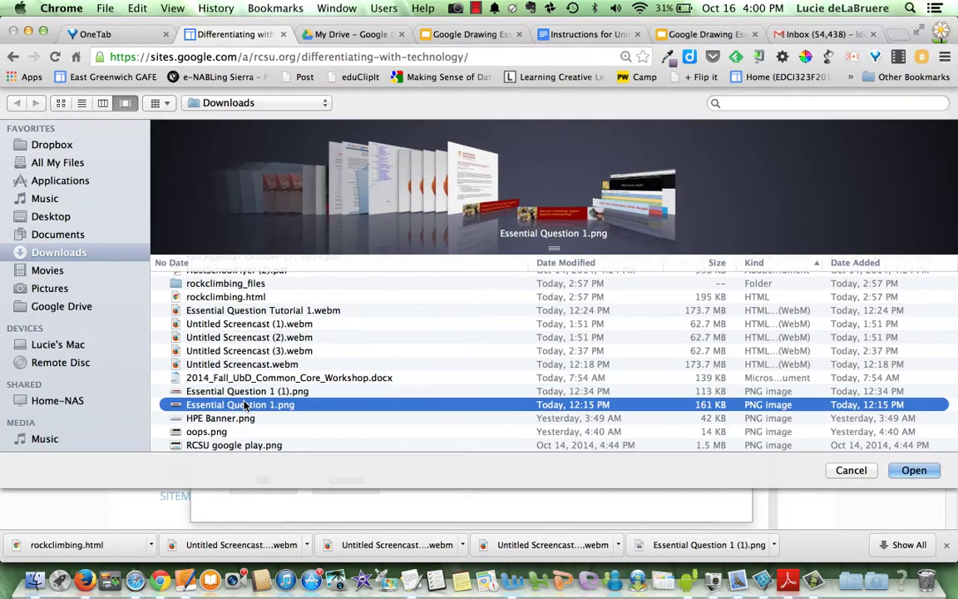
{"action": "left_click", "coordinate": [912, 471]}
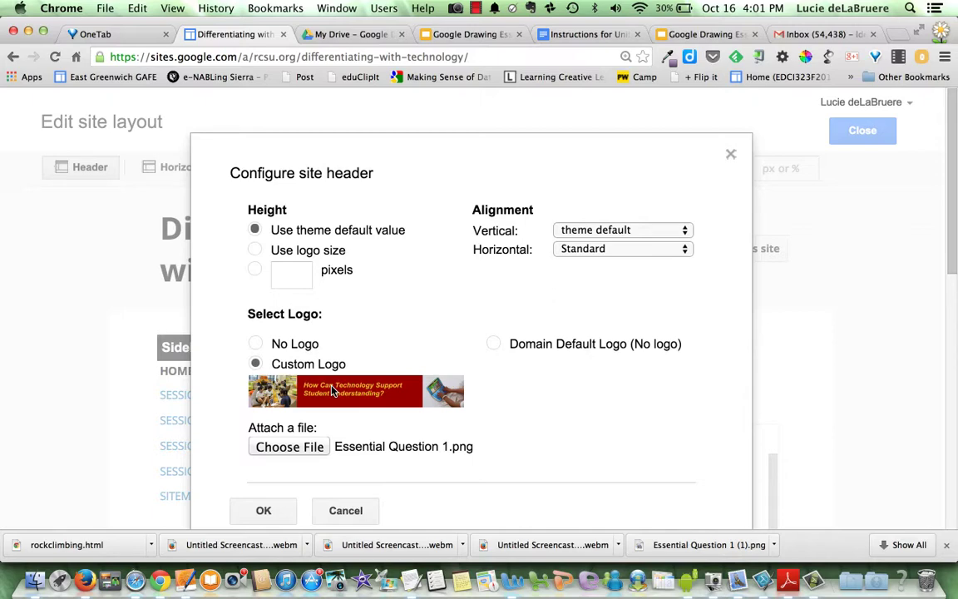
{"action": "left_click", "coordinate": [263, 510]}
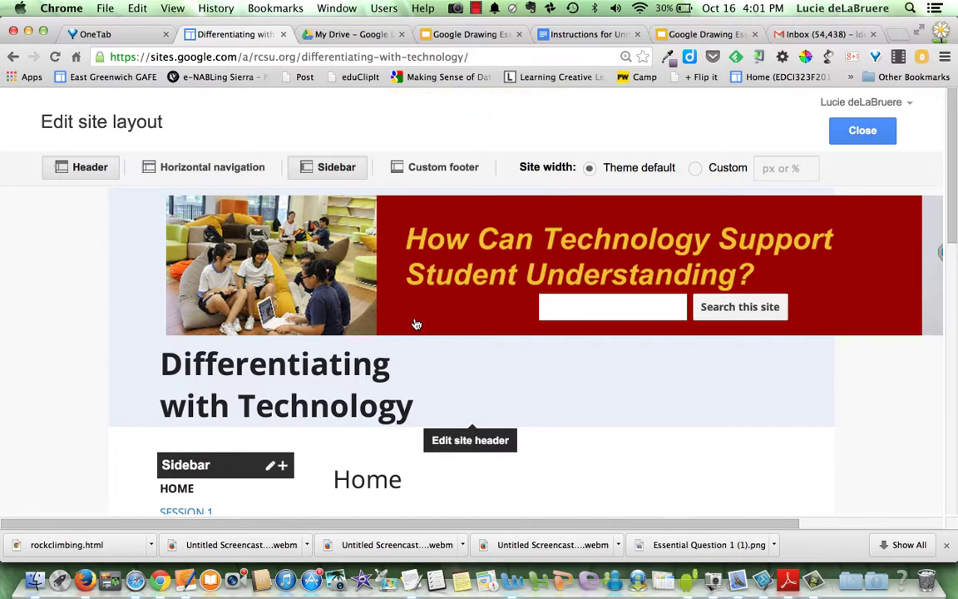
- Align the site header vertically to top and horizontally to Center, and set its height to use the logo size
{"action": "left_click", "coordinate": [387, 279]}
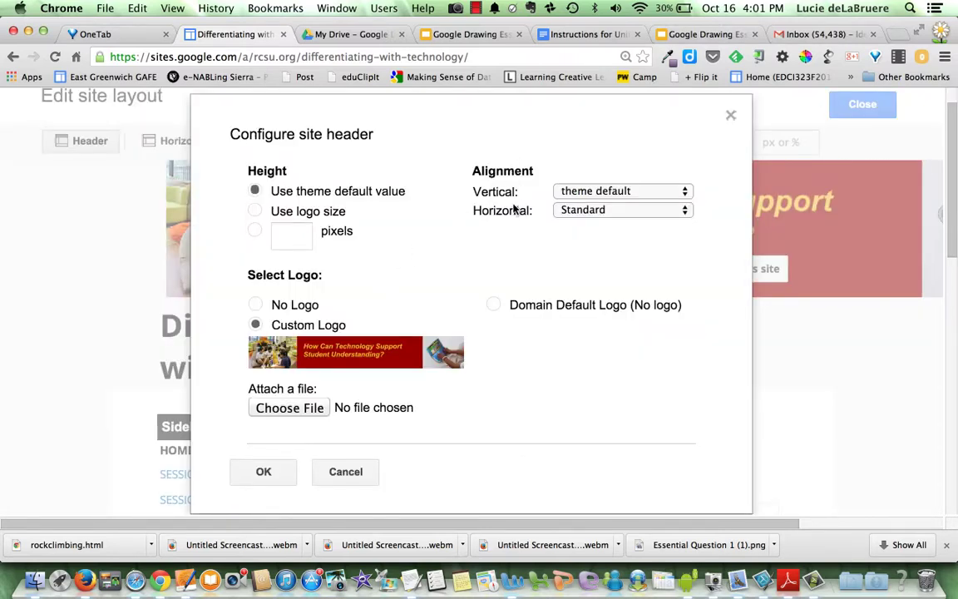
{"action": "left_click", "coordinate": [595, 191]}
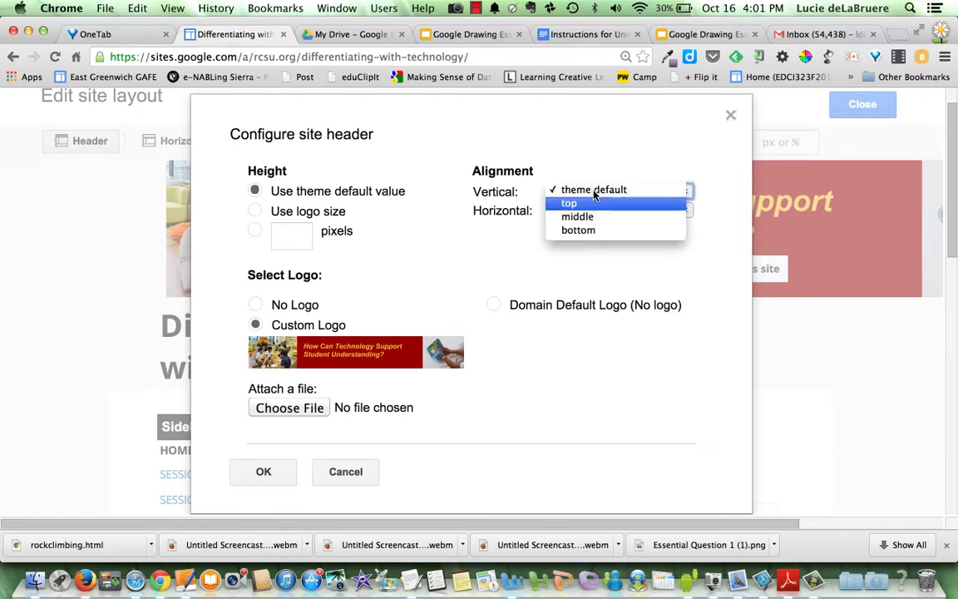
{"action": "left_click", "coordinate": [586, 204]}
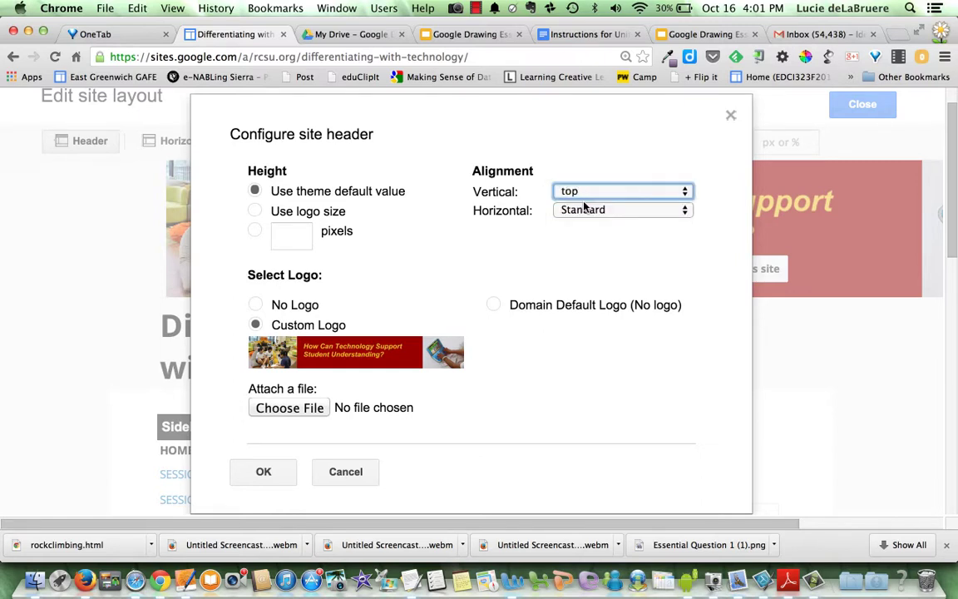
{"action": "left_click", "coordinate": [600, 209]}
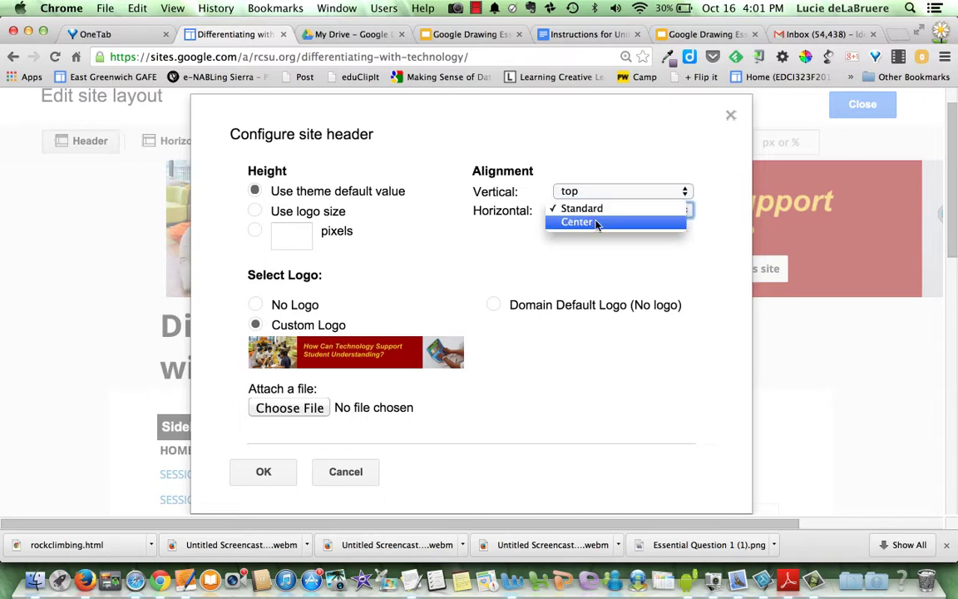
{"action": "left_click", "coordinate": [596, 222]}
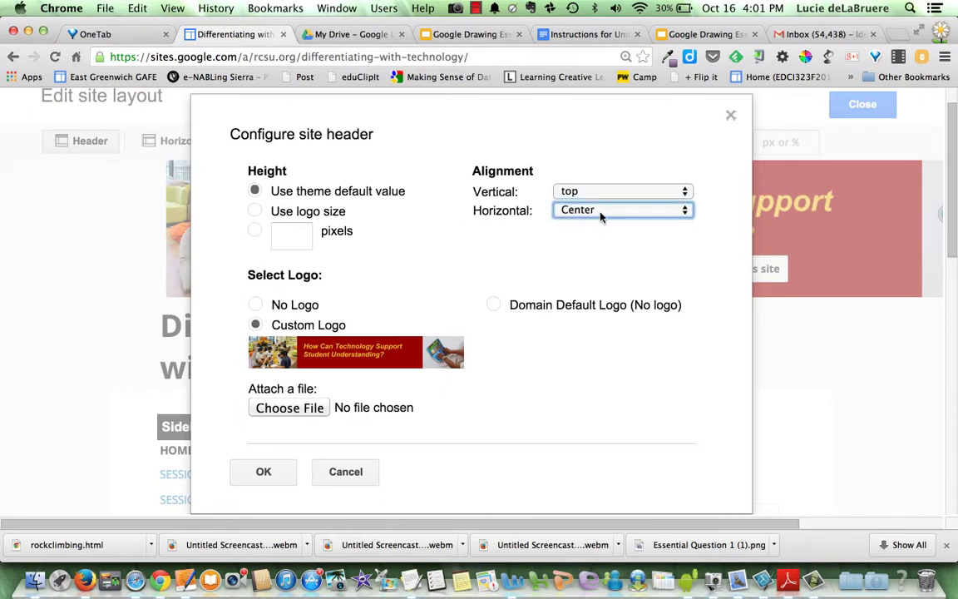
{"action": "left_click", "coordinate": [255, 213]}
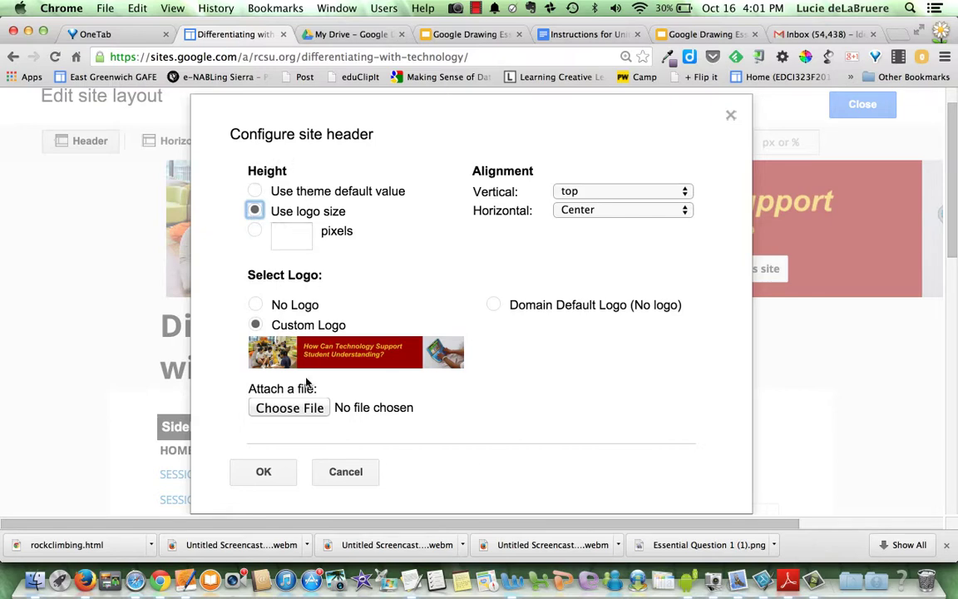
{"action": "left_click", "coordinate": [261, 472]}
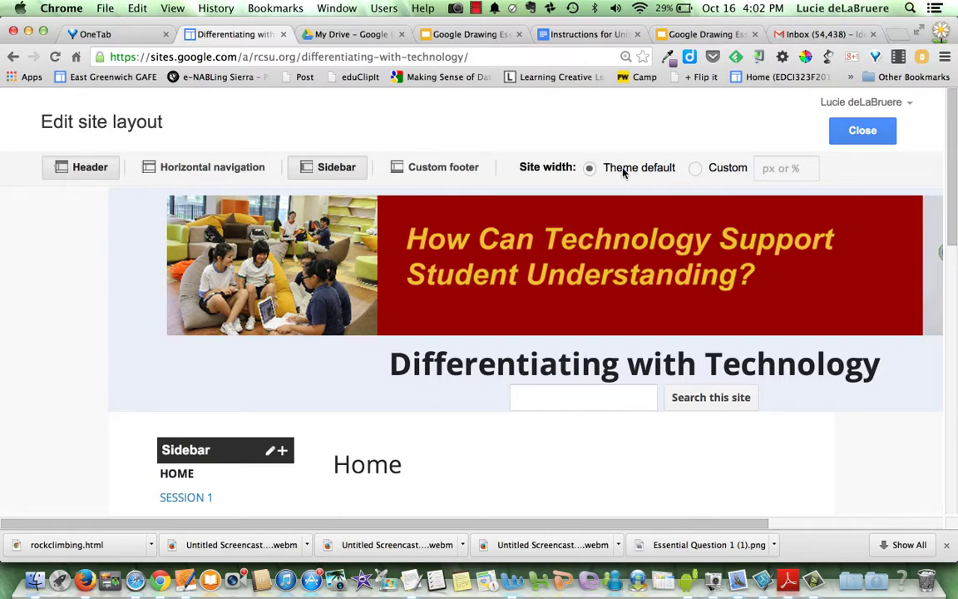
- Switch the site width from the theme default to a custom width of 1000px and check the page
{"action": "left_click", "coordinate": [695, 169]}
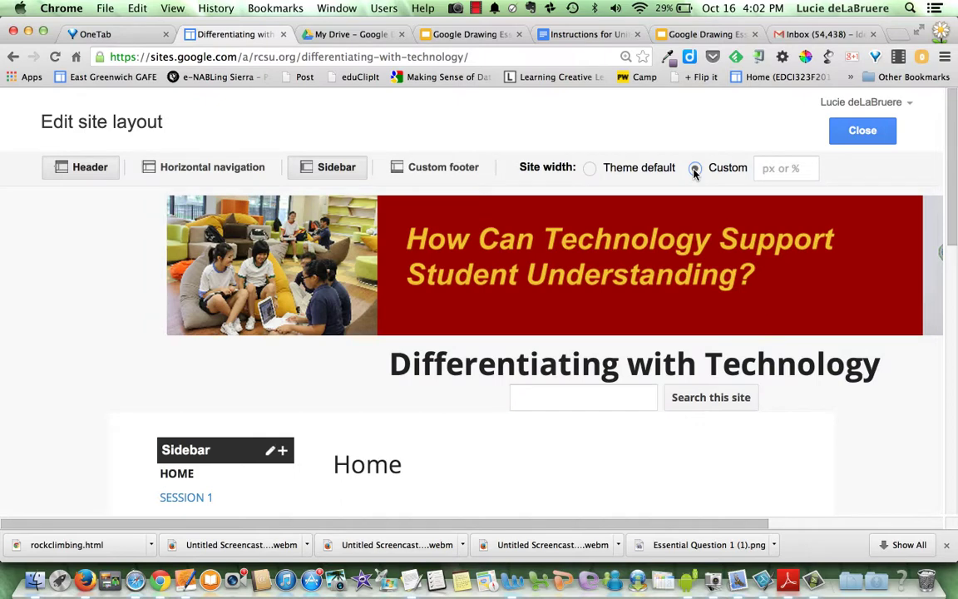
{"action": "left_click", "coordinate": [769, 169]}
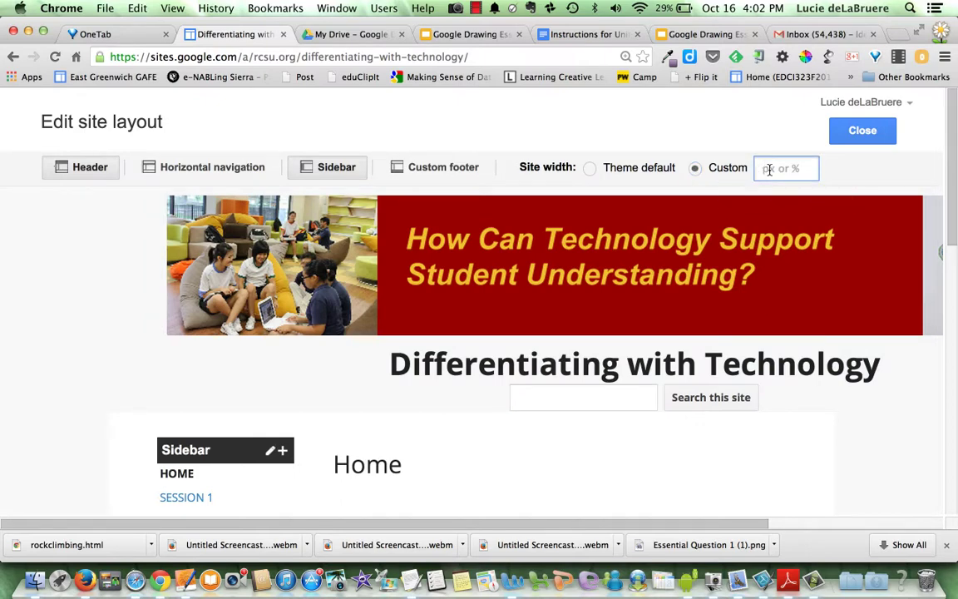
{"action": "type", "text": "1000px"}
{"action": "key", "text": "Return"}
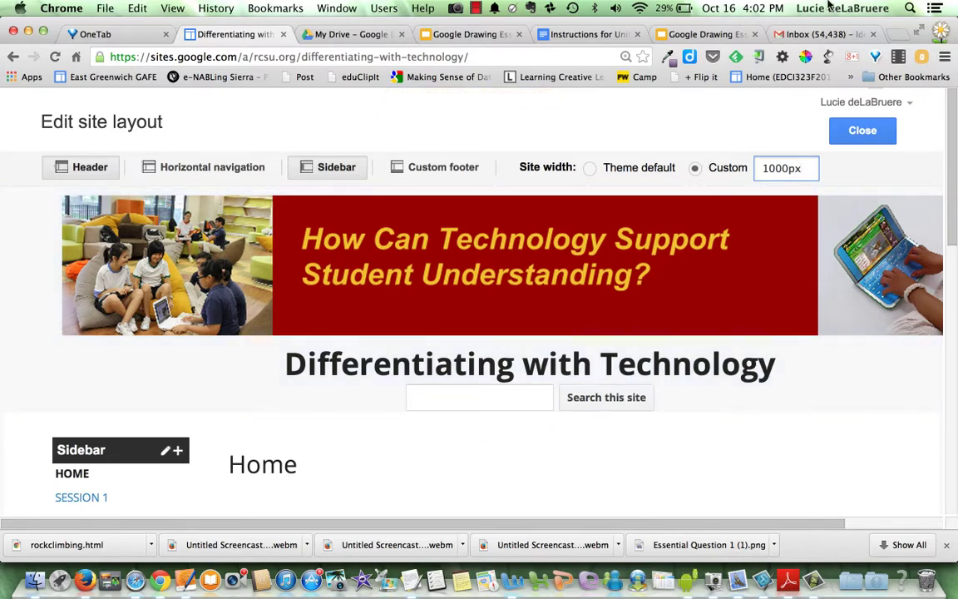
{"action": "scroll", "coordinate": [821, 220], "scroll_direction": "down", "scroll_amount": 2}
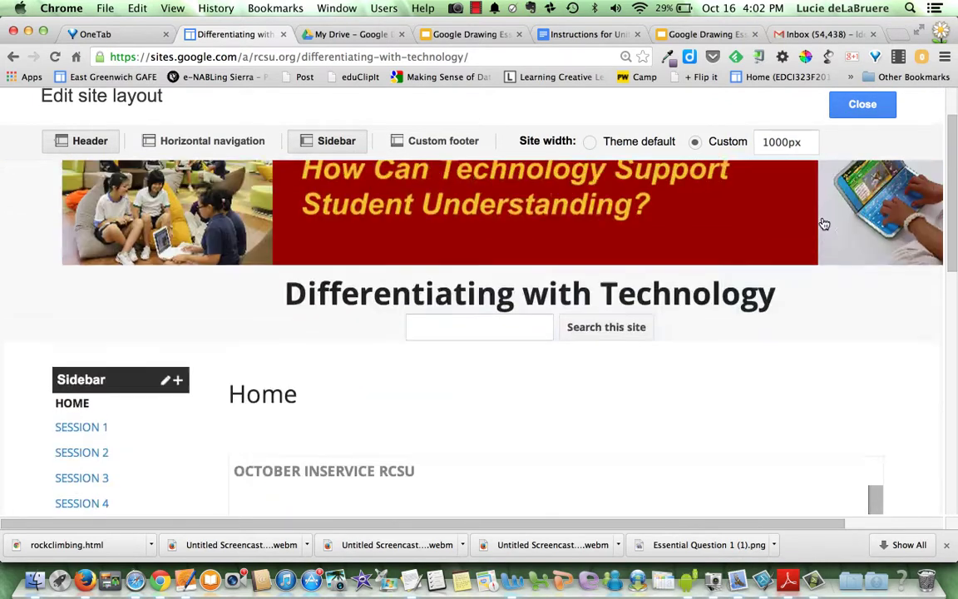
{"action": "scroll", "coordinate": [822, 223], "scroll_direction": "up", "scroll_amount": 2}
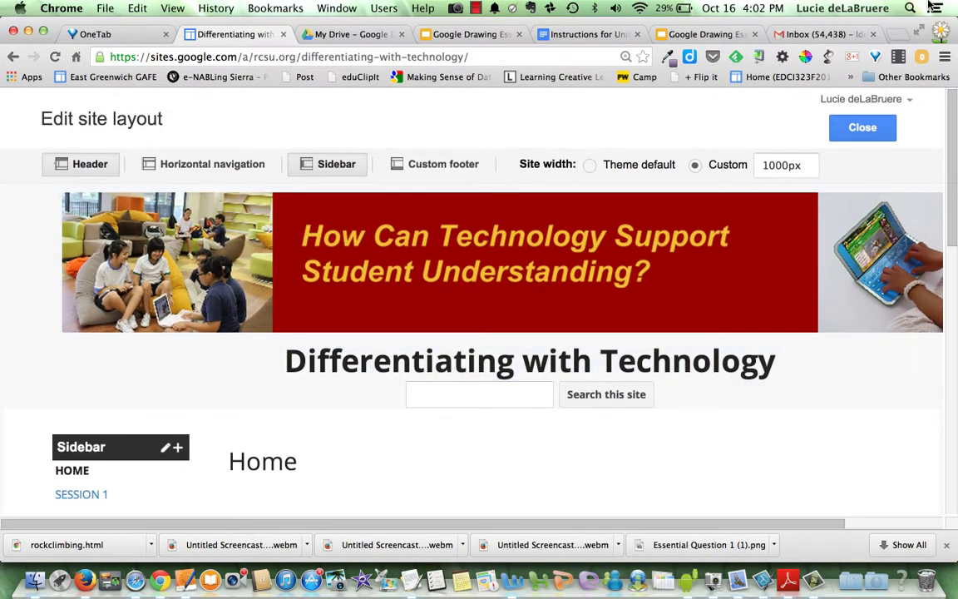
- Change the custom site width to 1100px and check how the banner fits
{"action": "left_click", "coordinate": [800, 165]}
{"action": "key", "text": "BackSpace"}
{"action": "key", "text": "BackSpace"}
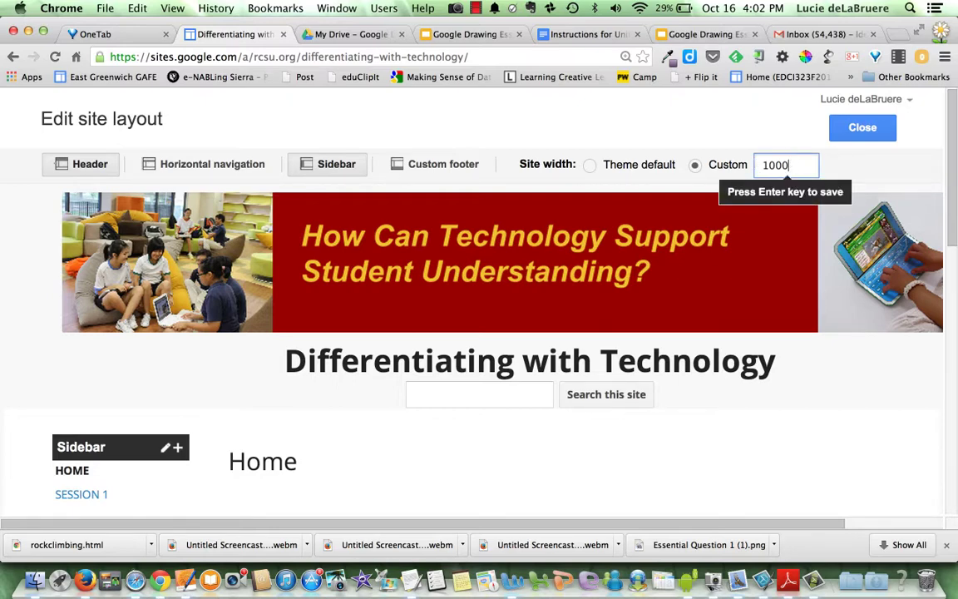
{"action": "key", "text": "BackSpace"}
{"action": "key", "text": "BackSpace"}
{"action": "key", "text": "BackSpace"}
{"action": "key", "text": "BackSpace"}
{"action": "type", "text": "1100px"}
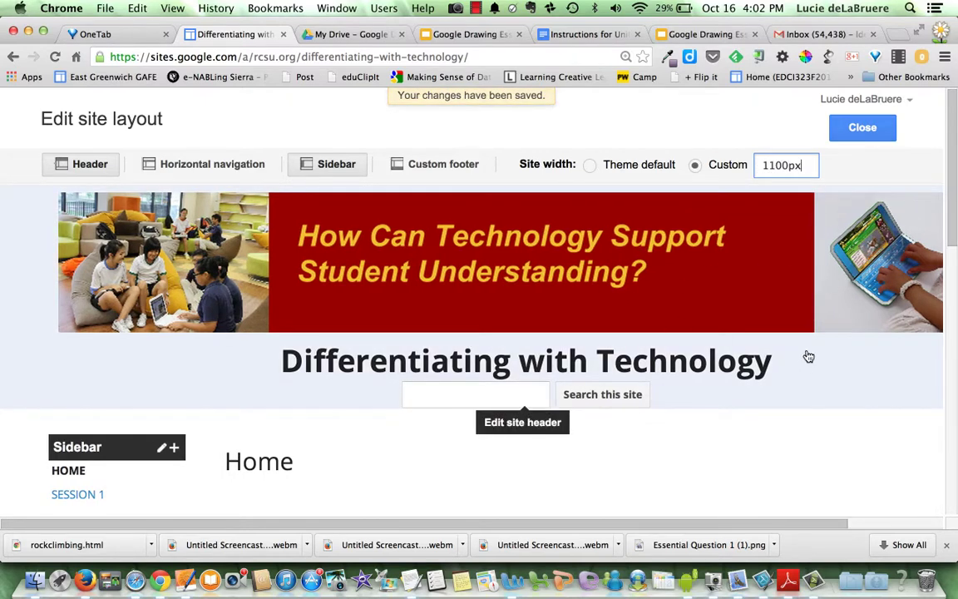
{"action": "scroll", "coordinate": [808, 355], "scroll_direction": "down", "scroll_amount": 5}
{"action": "scroll", "coordinate": [808, 356], "scroll_direction": "up", "scroll_amount": 5}
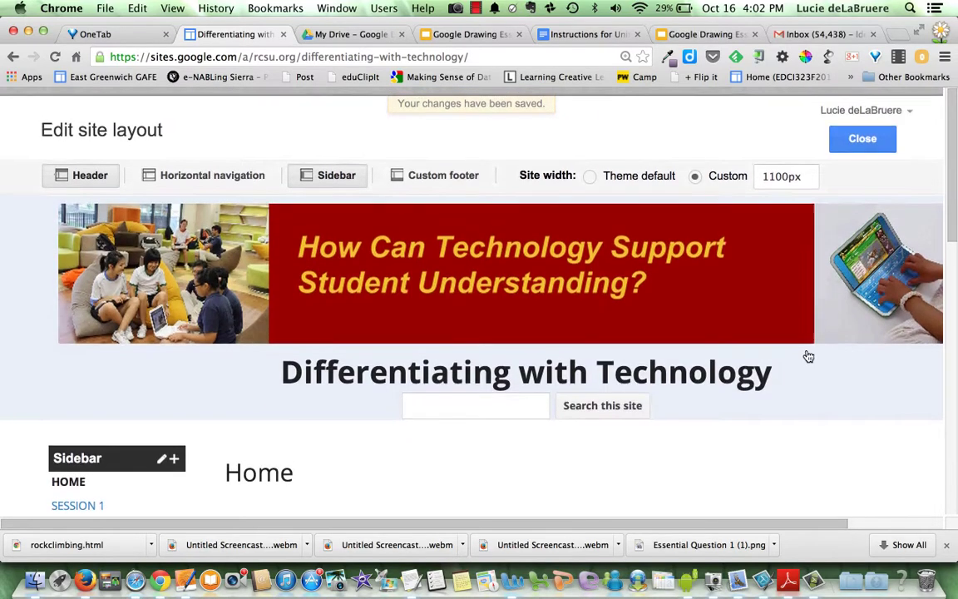
- Set the custom site width to 100% and check the banner against the page
{"action": "scroll", "coordinate": [808, 356], "scroll_direction": "down", "scroll_amount": 1}
{"action": "left_click", "coordinate": [805, 166]}
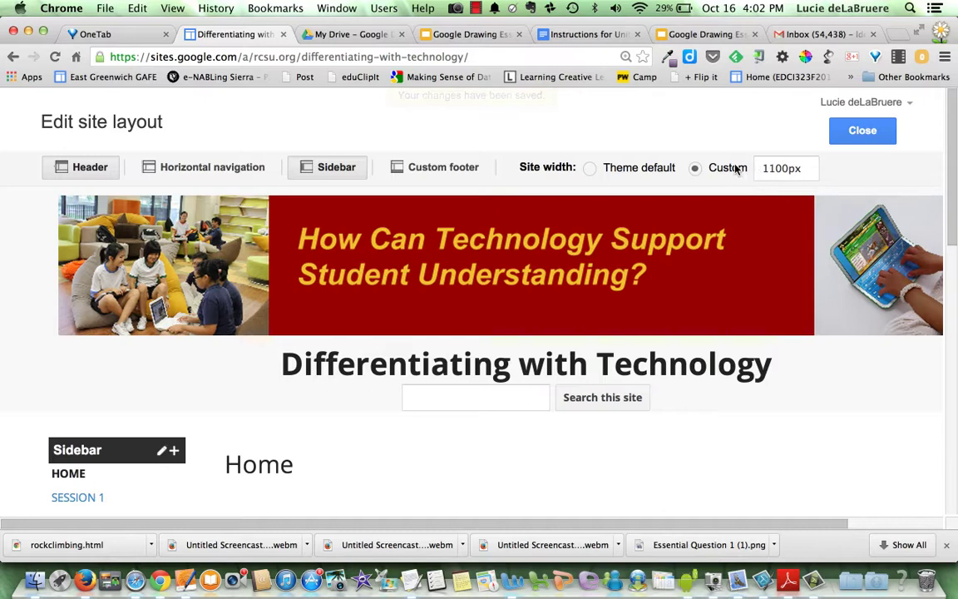
{"action": "left_click", "coordinate": [799, 166]}
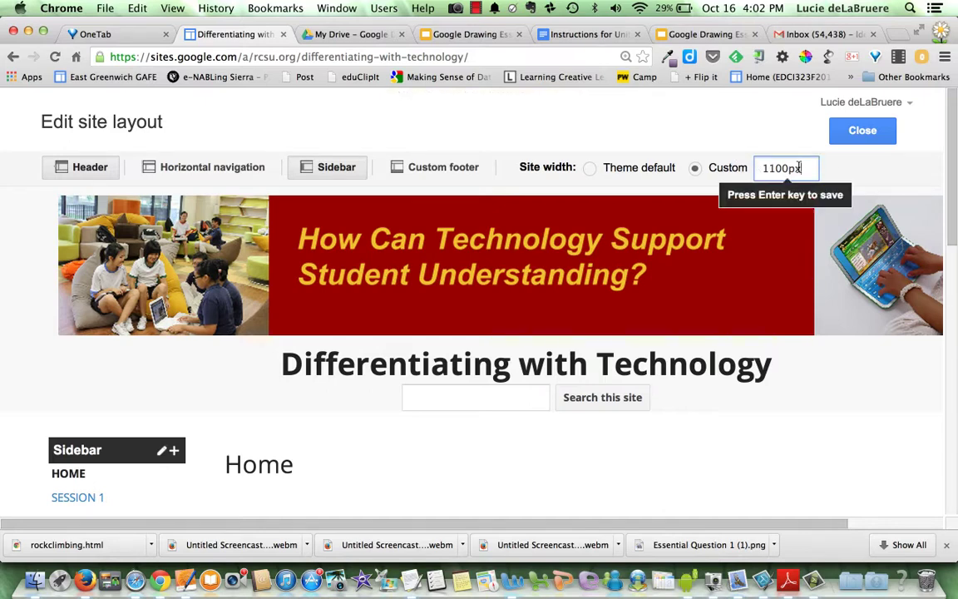
{"action": "key", "text": "BackSpace"}
{"action": "key", "text": "BackSpace"}
{"action": "key", "text": "BackSpace"}
{"action": "key", "text": "BackSpace"}
{"action": "key", "text": "BackSpace"}
{"action": "key", "text": "BackSpace"}
{"action": "type", "text": "100%"}
{"action": "key", "text": "Return"}
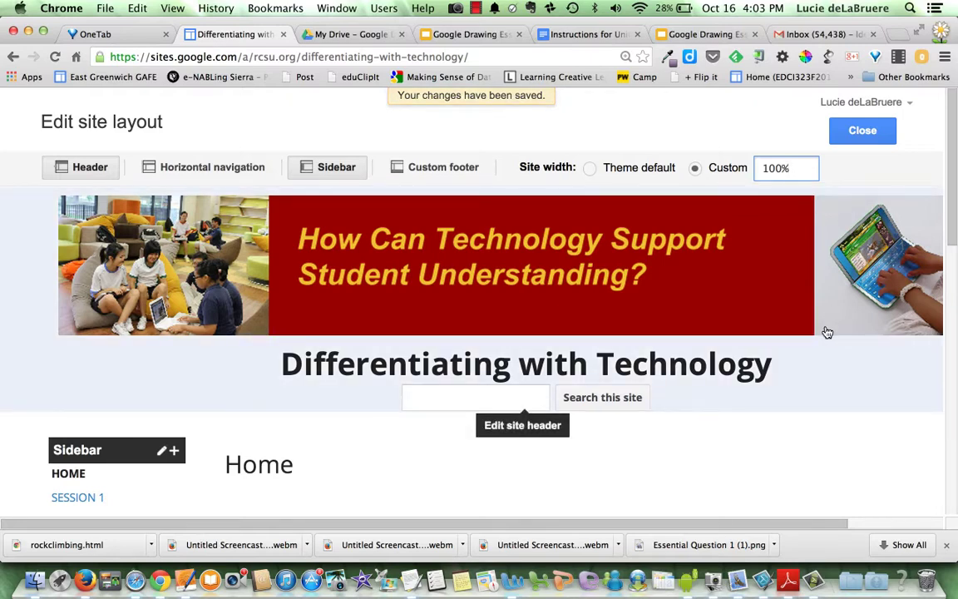
{"action": "scroll", "coordinate": [826, 333], "scroll_direction": "down", "scroll_amount": 3}
{"action": "scroll", "coordinate": [826, 332], "scroll_direction": "up", "scroll_amount": 3}
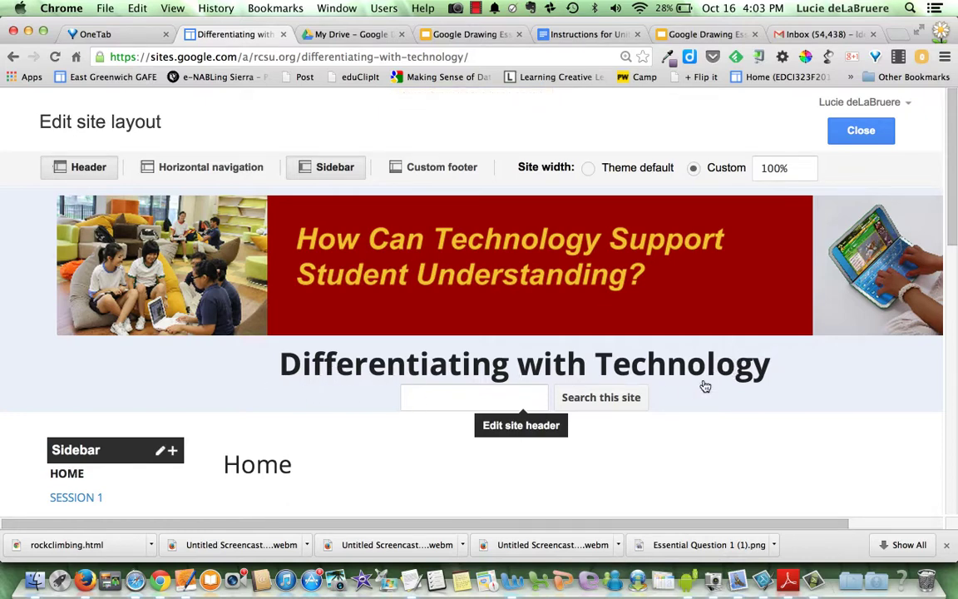
- Finish the layout editing, turn off showing the site name at the top of pages in the site's general settings, and return to the site
{"action": "left_click", "coordinate": [861, 131]}
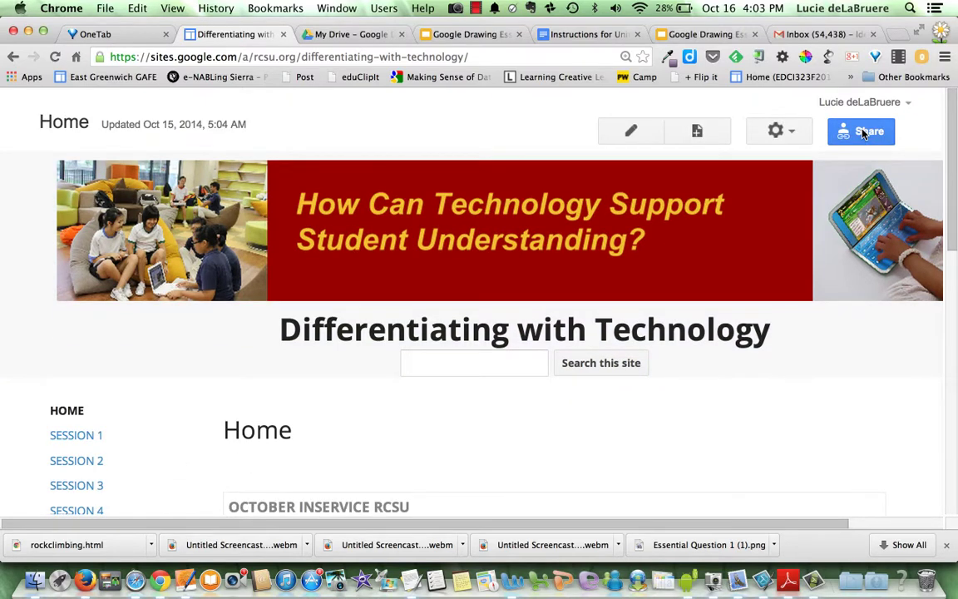
{"action": "left_click", "coordinate": [776, 132]}
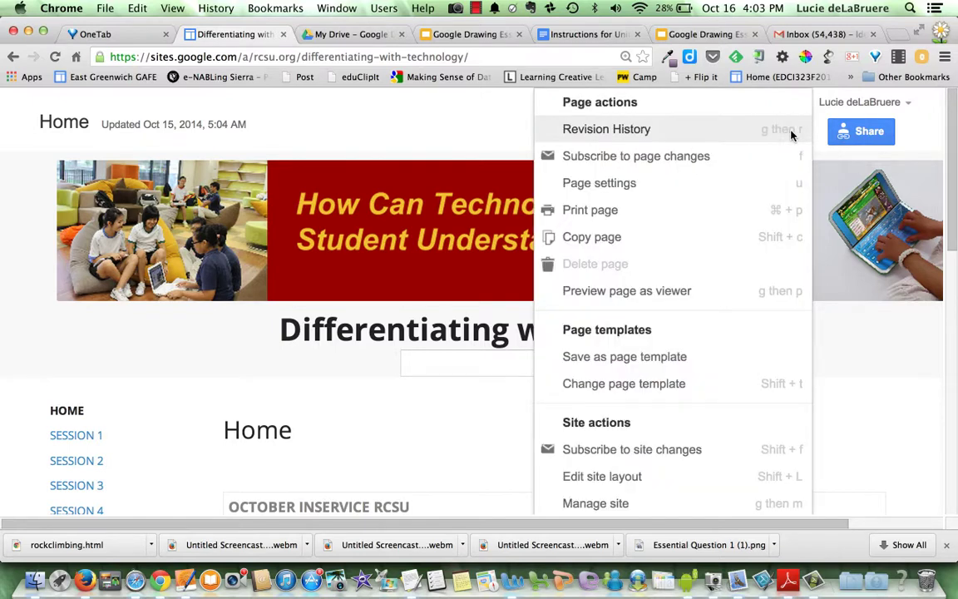
{"action": "left_click", "coordinate": [627, 507]}
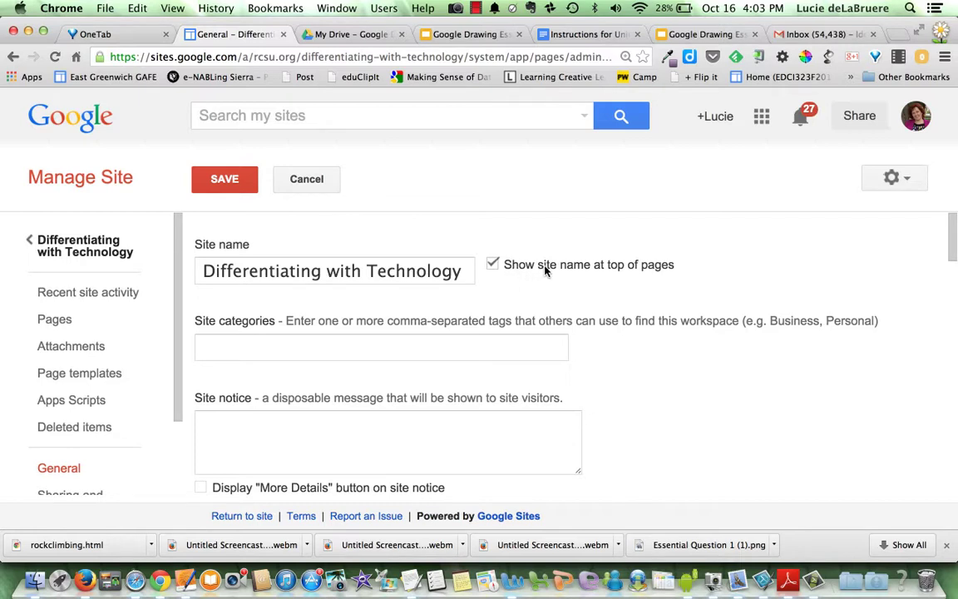
{"action": "left_click", "coordinate": [493, 265]}
{"action": "left_click", "coordinate": [225, 184]}
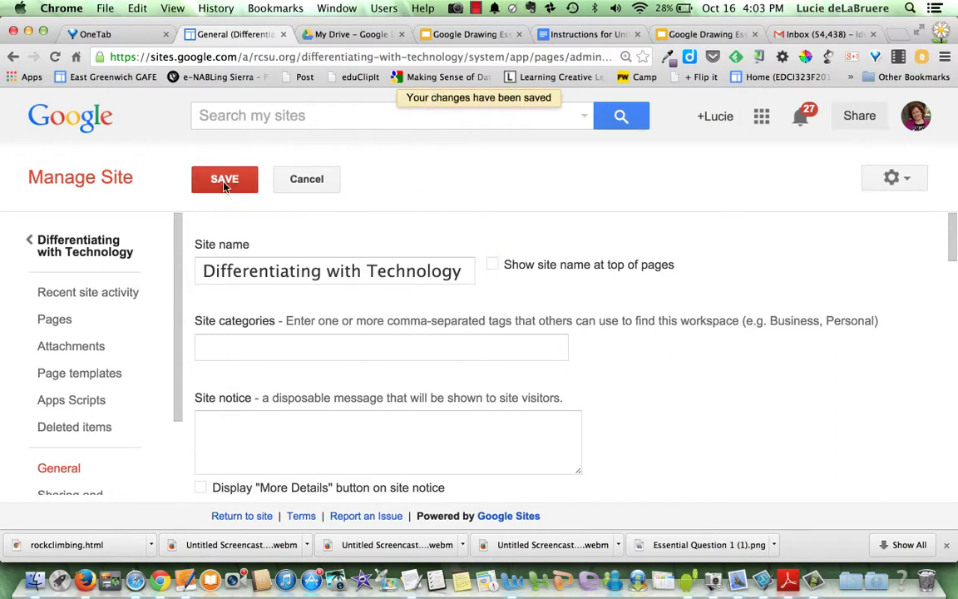
{"action": "left_click", "coordinate": [96, 249]}
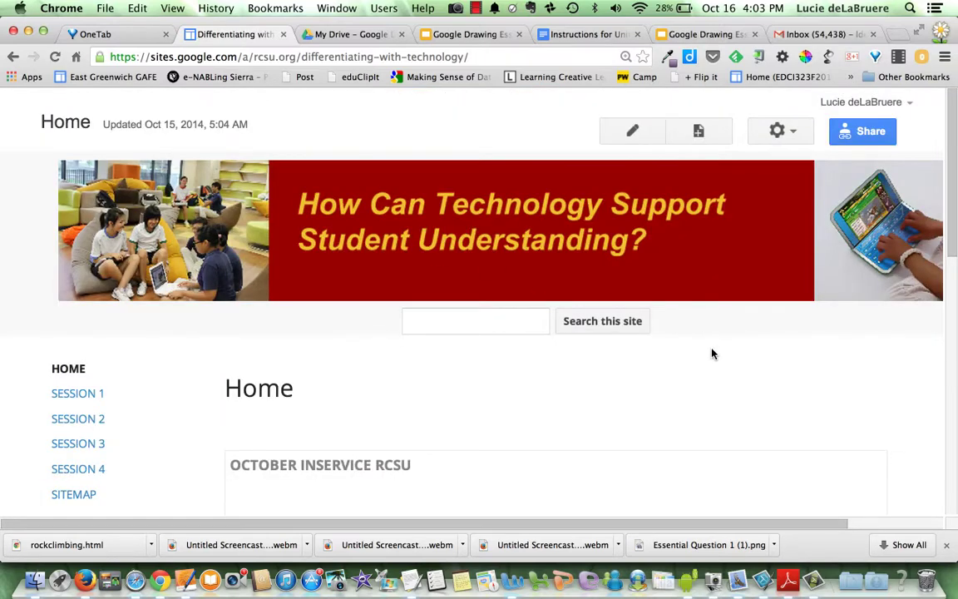
{"action": "scroll", "coordinate": [712, 353], "scroll_direction": "down", "scroll_amount": 10}
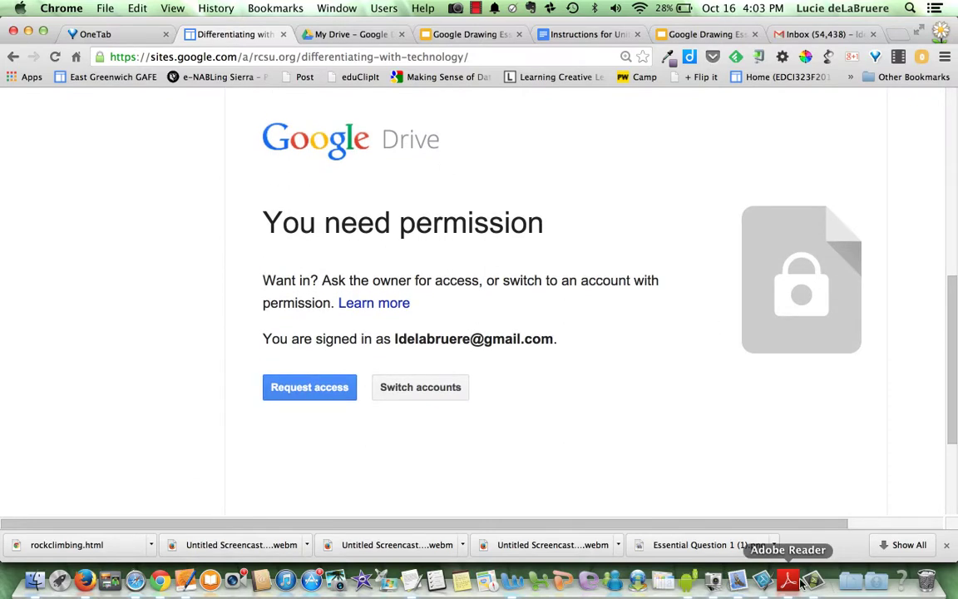
{"action": "scroll", "coordinate": [650, 397], "scroll_direction": "up", "scroll_amount": 10}
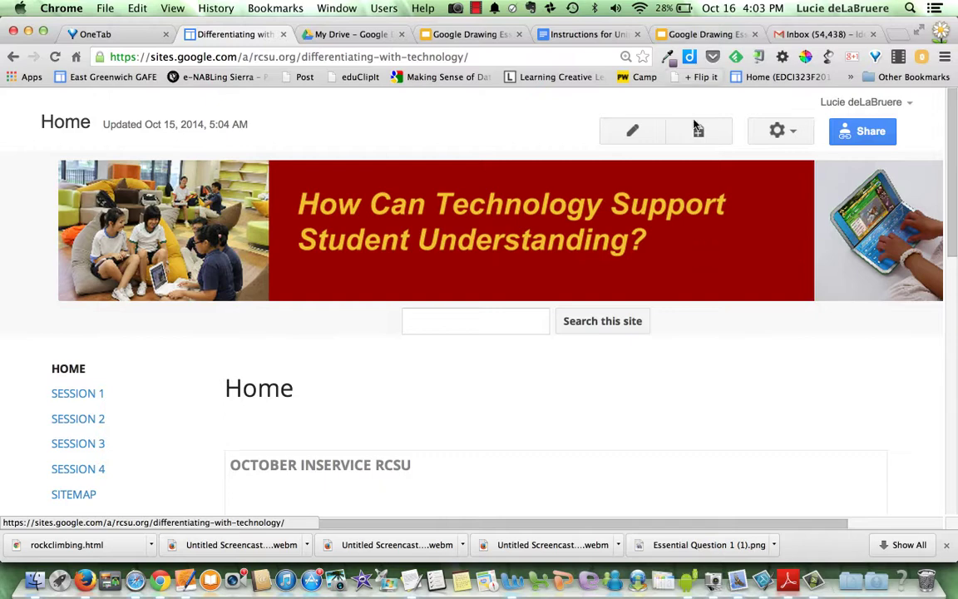
{"action": "left_click", "coordinate": [474, 10]}
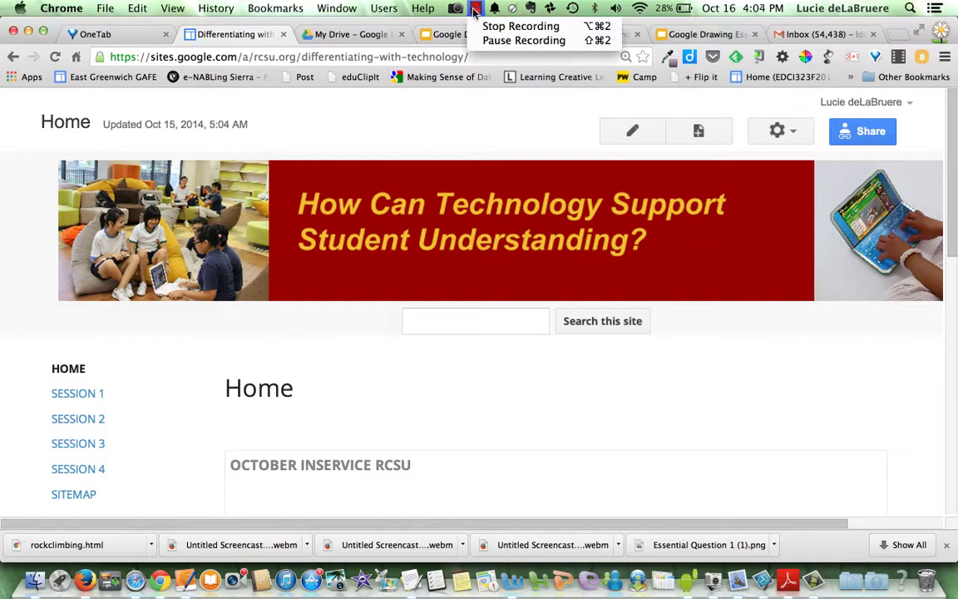